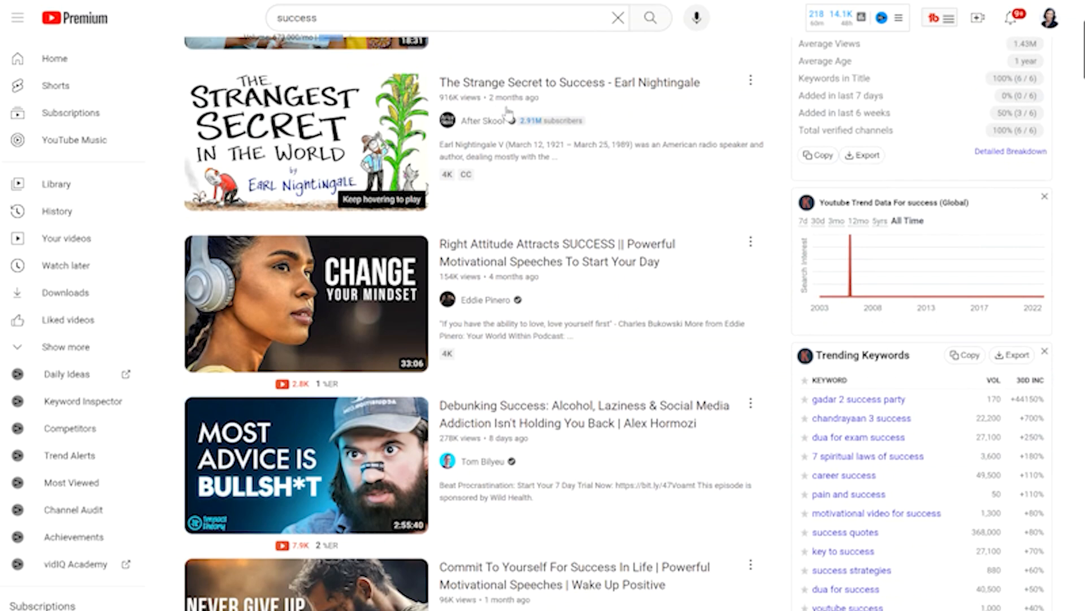
Browse the YouTube search results for "success" and examine the listed videos' titles and view counts
{"action": "scroll", "coordinate": [529, 176], "scroll_direction": "down", "scroll_amount": 2}
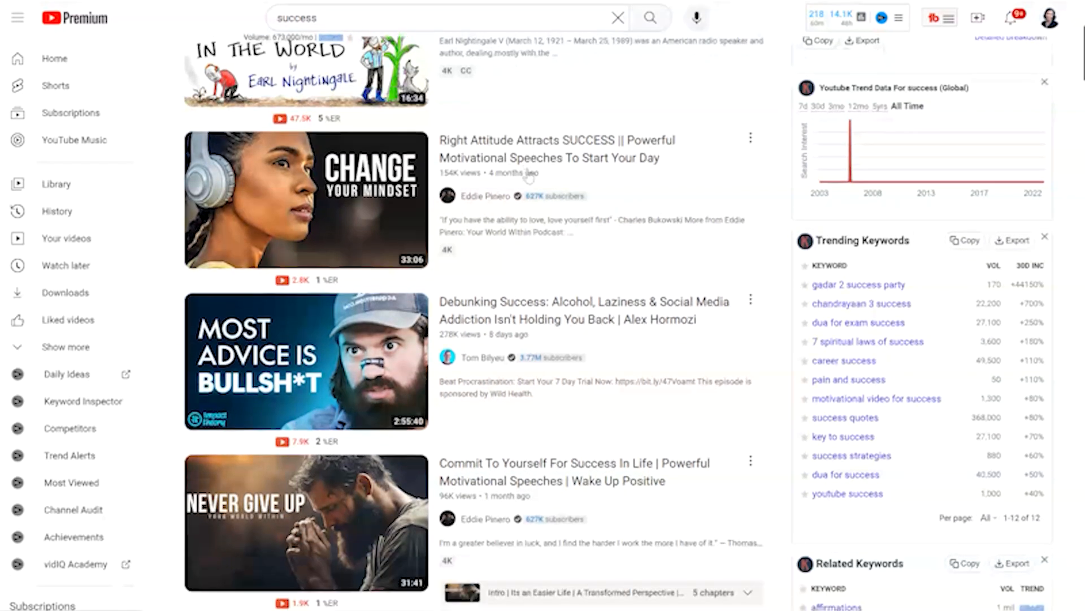
{"action": "scroll", "coordinate": [543, 186], "scroll_direction": "down", "scroll_amount": 1}
{"action": "scroll", "coordinate": [559, 211], "scroll_direction": "down", "scroll_amount": 1}
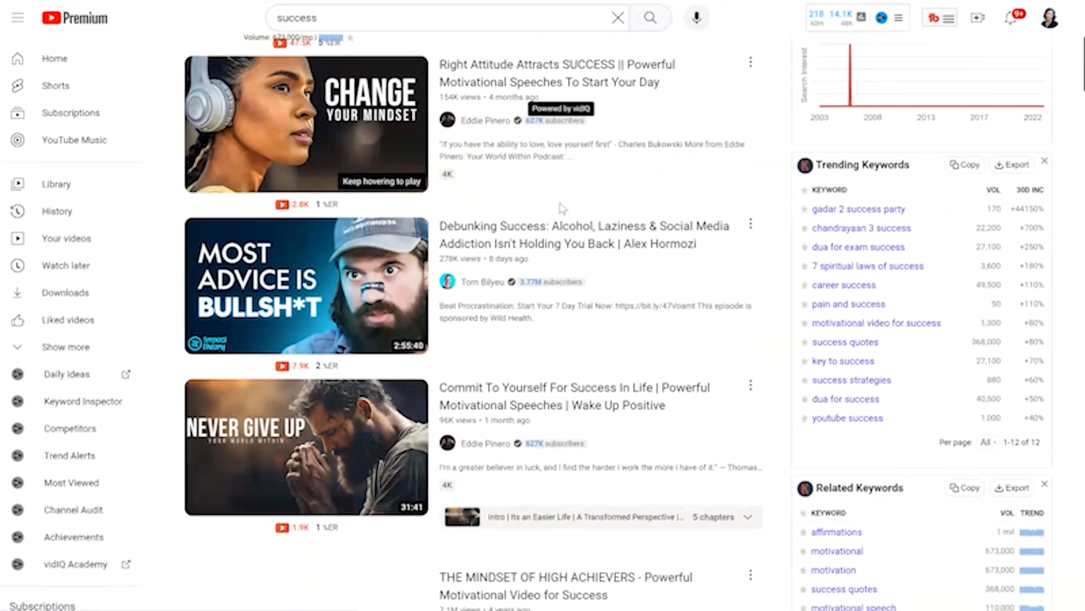
{"action": "scroll", "coordinate": [566, 215], "scroll_direction": "down", "scroll_amount": 5}
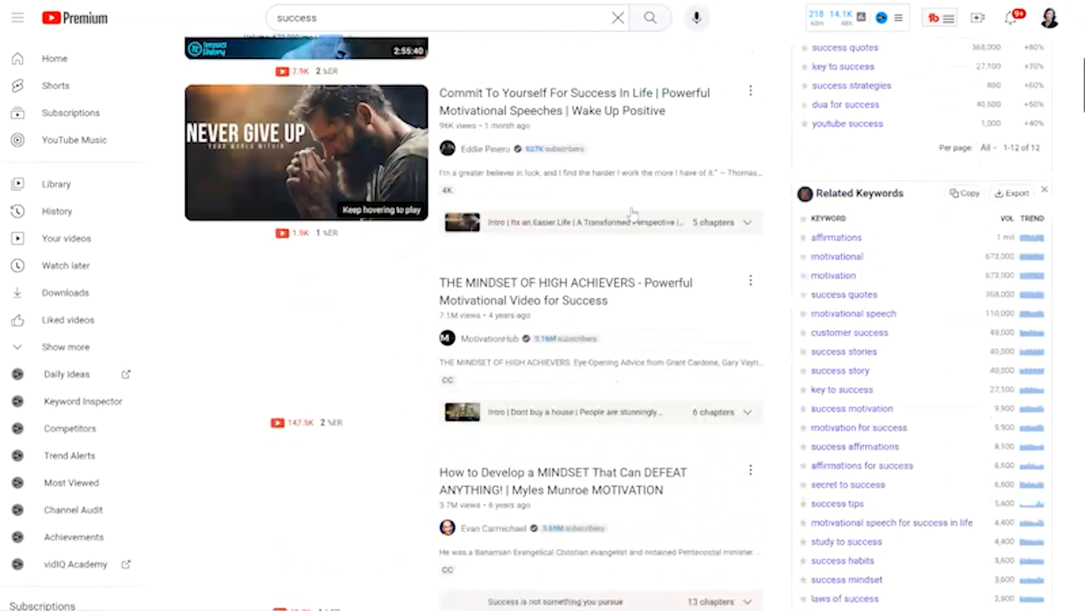
{"action": "scroll", "coordinate": [633, 214], "scroll_direction": "down", "scroll_amount": 2}
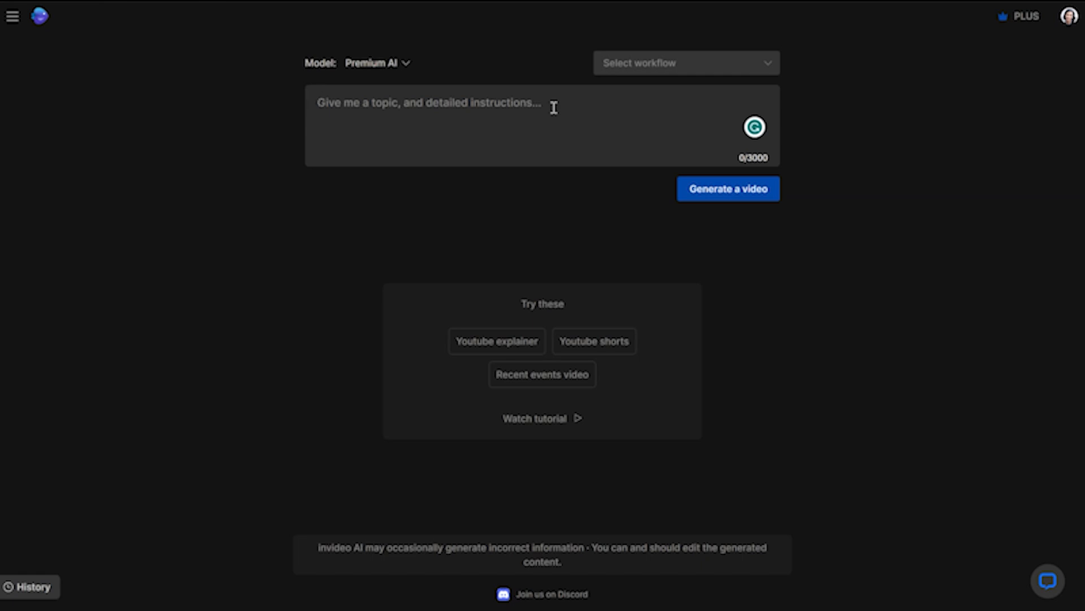
Switch to invideo AI and enter a prompt for a 5-minute YouTube video, "10 Habits of Highly Successful People", with energetic American female voiceover, citing the leaders.com article
{"action": "type", "text": "Create a video for Youtube on 10 Habits of Highly Successful People. Keep the duration 5 minutes long. Start the video by introducing the topic and use the title as the intro text. Then give the 10 habits and illustrate each with relevant stock clips. Keep the language super simple and easy to understand. Conclude the video by asking viewers which habit they will work on first. Use an energetic American female voice for the voiceover.  Pick points from this article: https://leaders.com/articles/personal-growth/habits-of-successful-people/"}
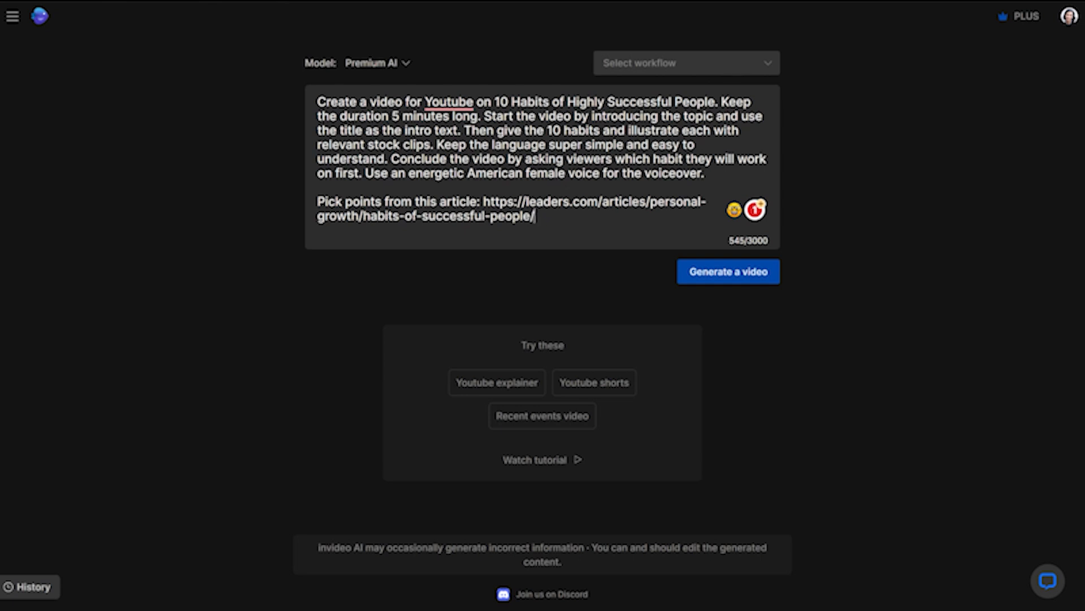
Search Google for "habits of highly successful people" and look through the Leaders.com article "Top 10 Powerful Habits of Successful People for 2023"
{"action": "key", "text": "ctrl+t"}
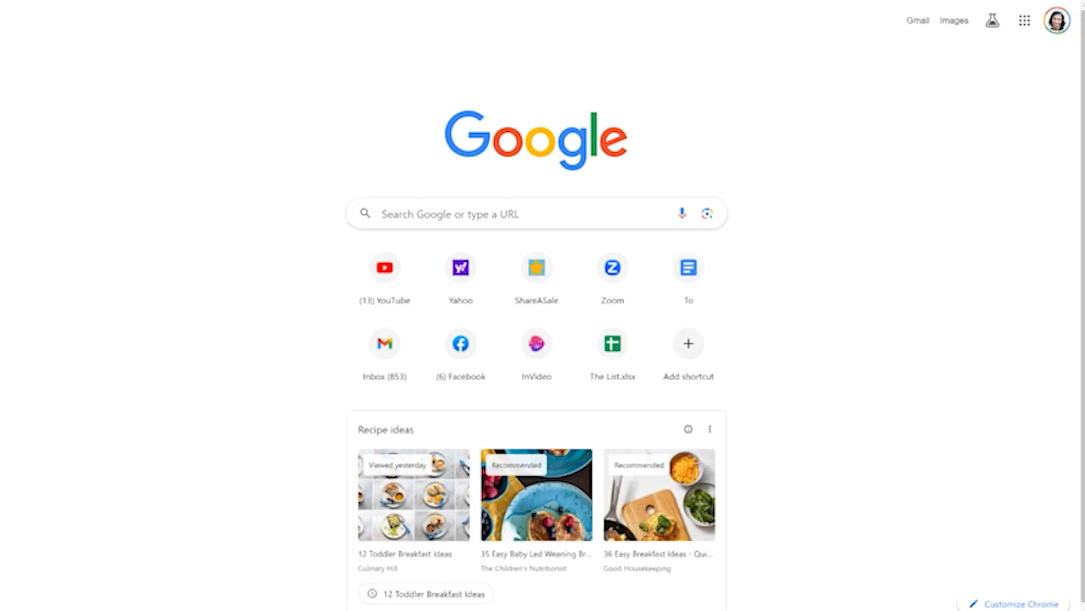
{"action": "type", "text": "habits of highly successful people"}
{"action": "key", "text": "Return"}
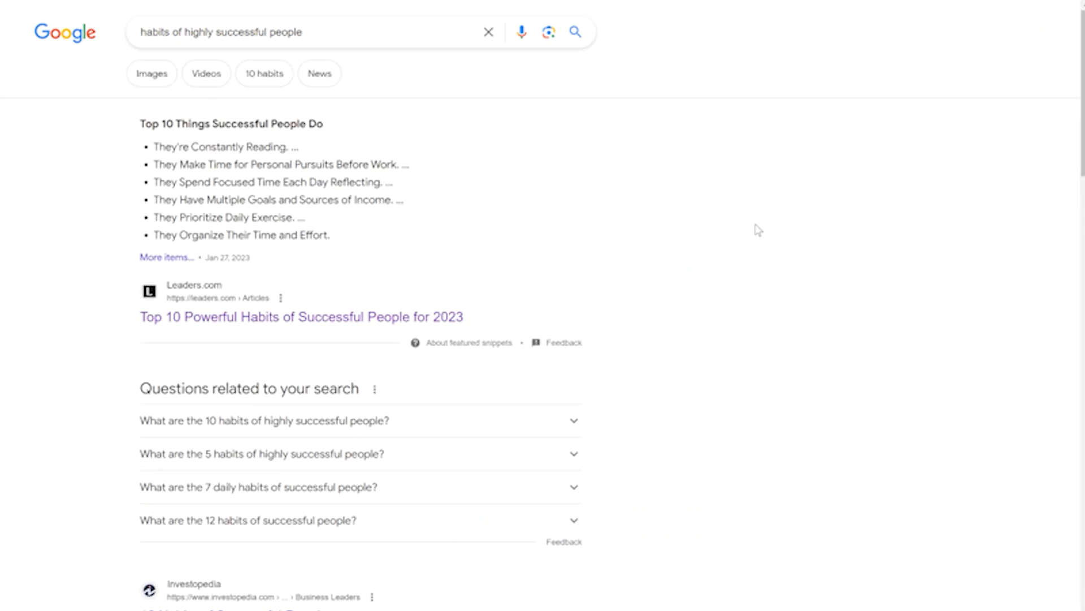
{"action": "scroll", "coordinate": [756, 226], "scroll_direction": "down", "scroll_amount": 5}
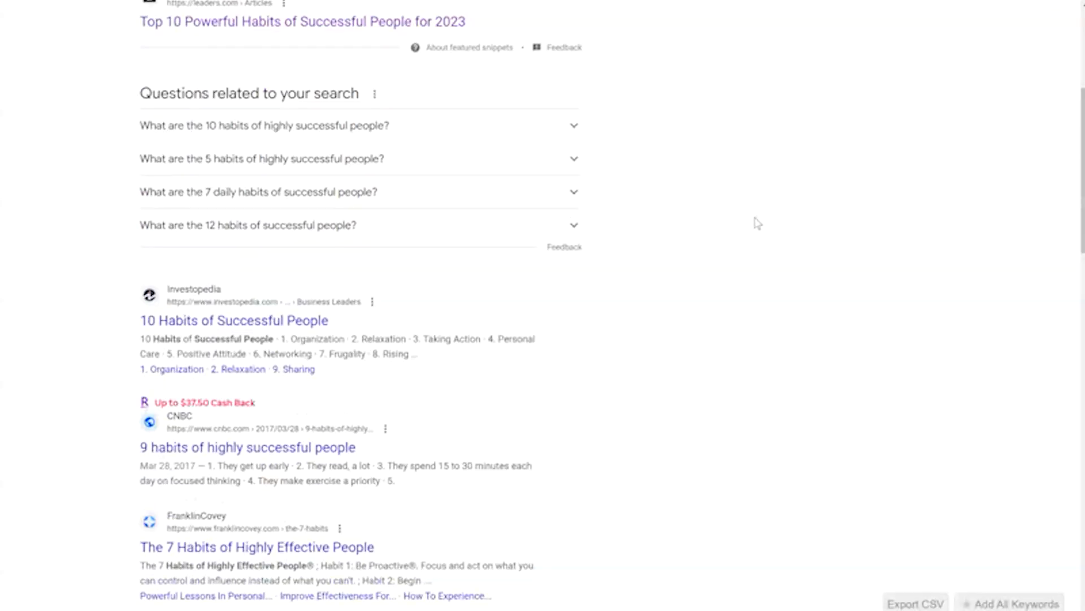
{"action": "scroll", "coordinate": [758, 224], "scroll_direction": "down", "scroll_amount": 2}
{"action": "scroll", "coordinate": [758, 225], "scroll_direction": "up", "scroll_amount": 5}
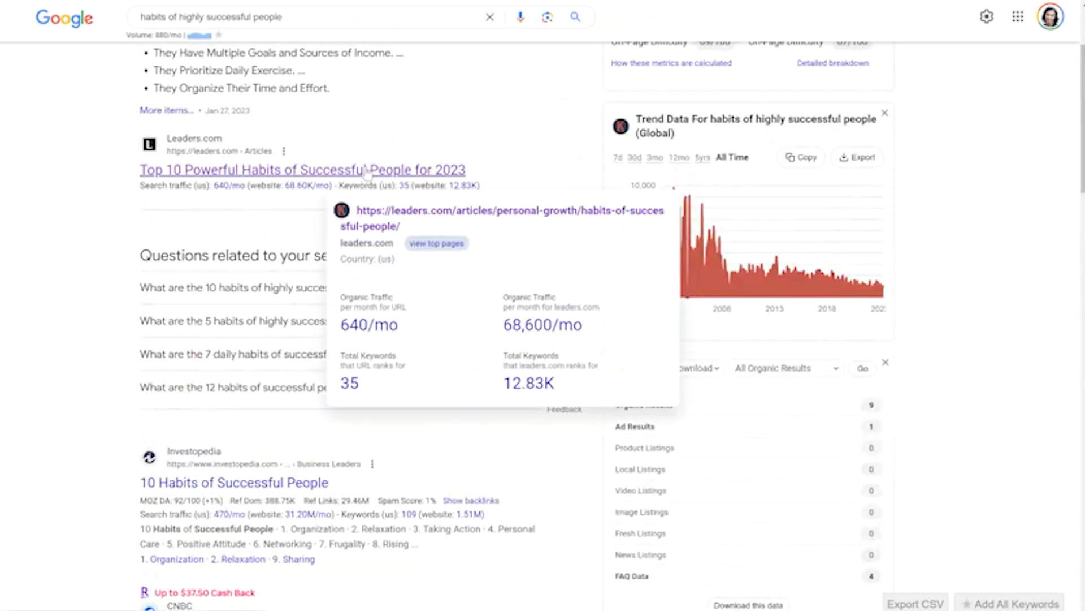
{"action": "left_click", "coordinate": [365, 170]}
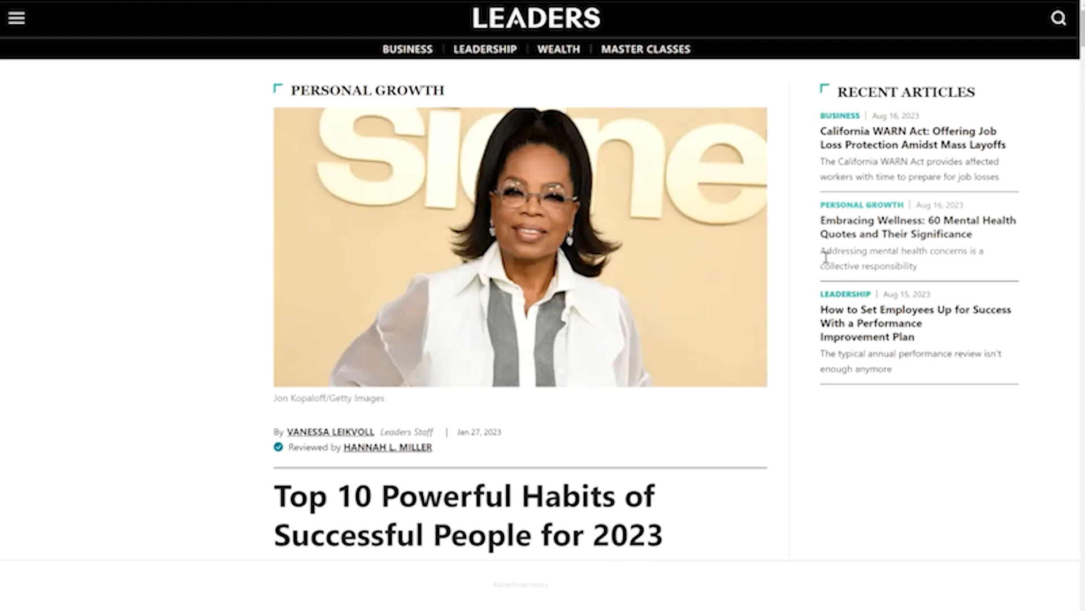
{"action": "scroll", "coordinate": [824, 259], "scroll_direction": "down", "scroll_amount": 10}
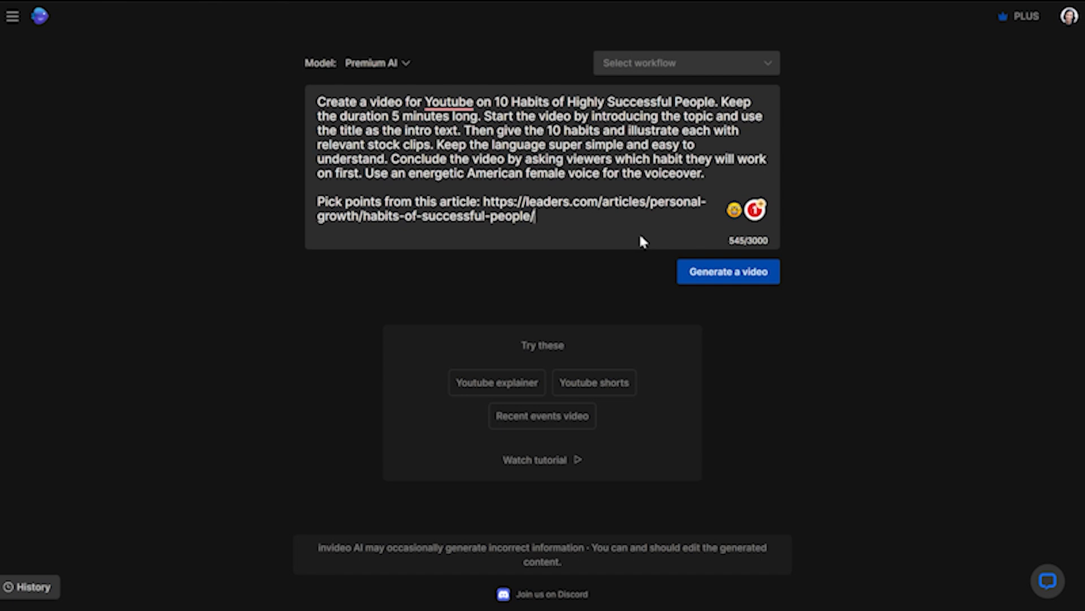
Return to invideo AI, generate the video from the entered prompt and pause its preview at the Habits 1-3 scene
{"action": "left_click", "coordinate": [733, 272]}
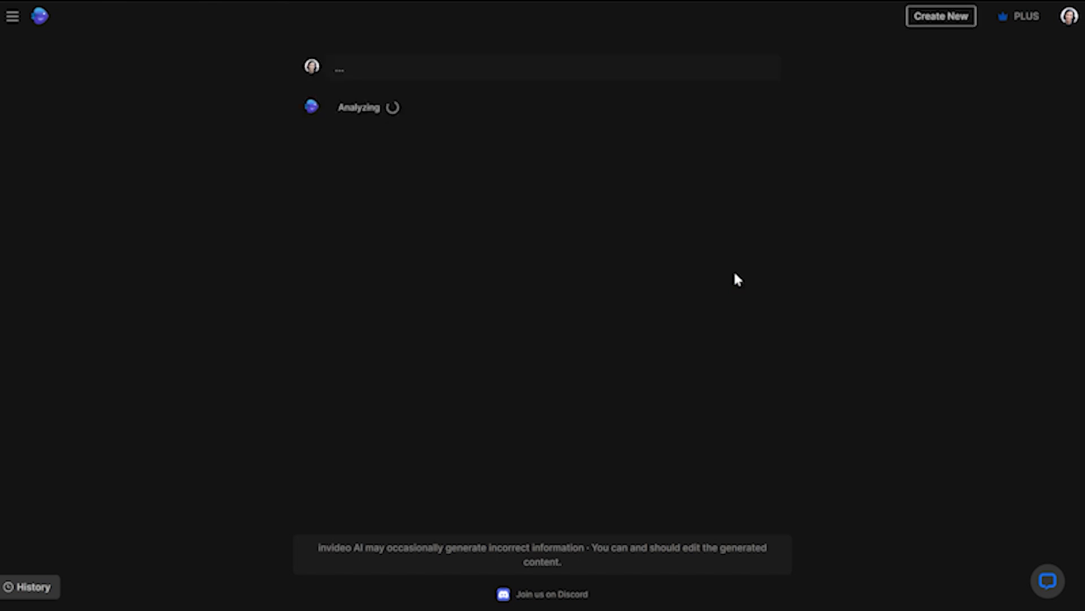
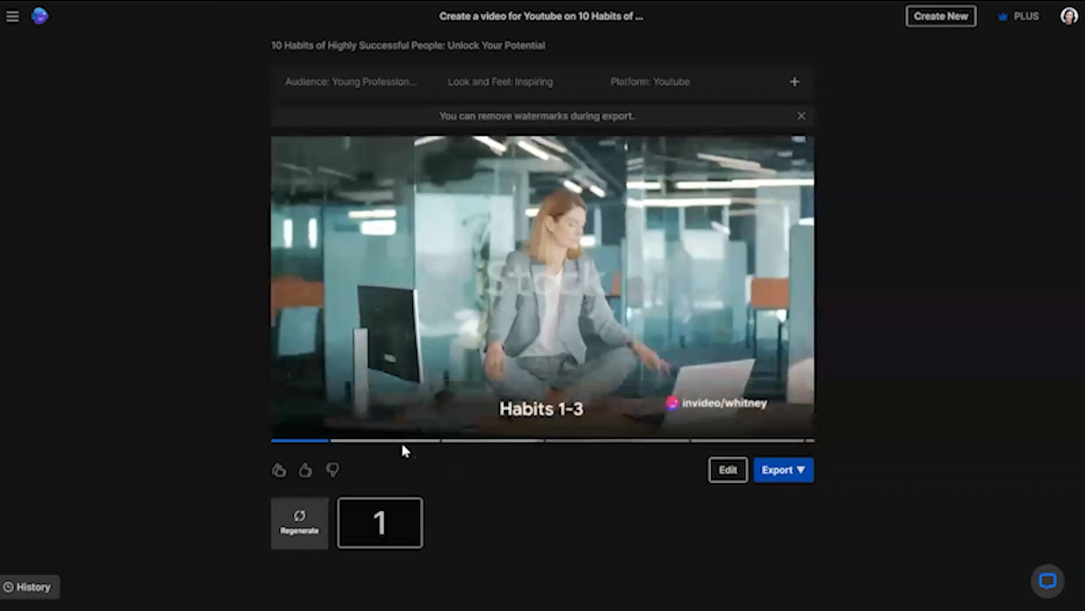
{"action": "mouse_move", "coordinate": [294, 426]}
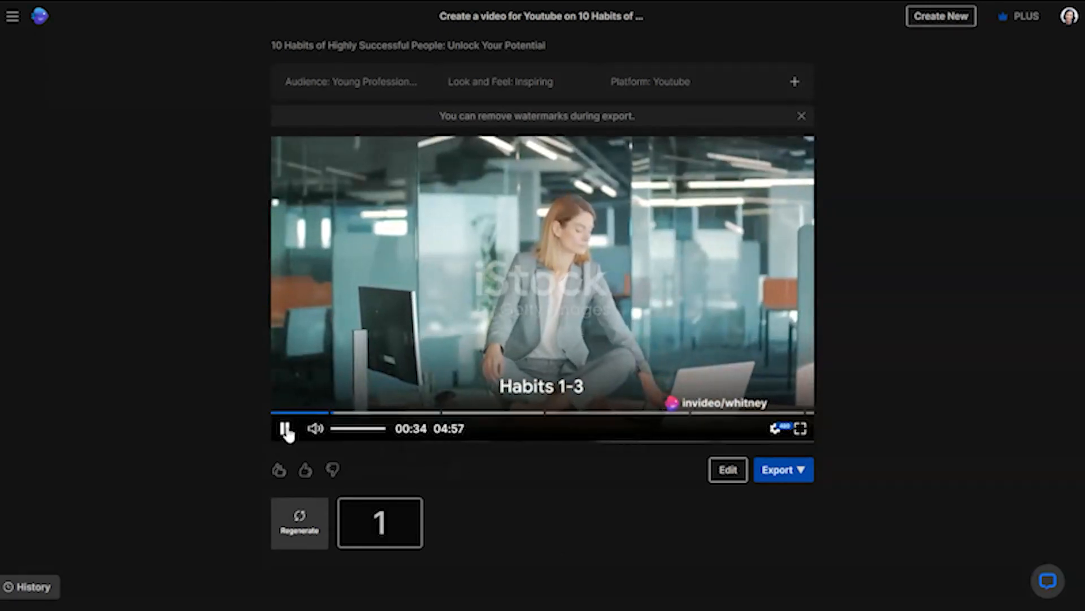
{"action": "left_click", "coordinate": [286, 430]}
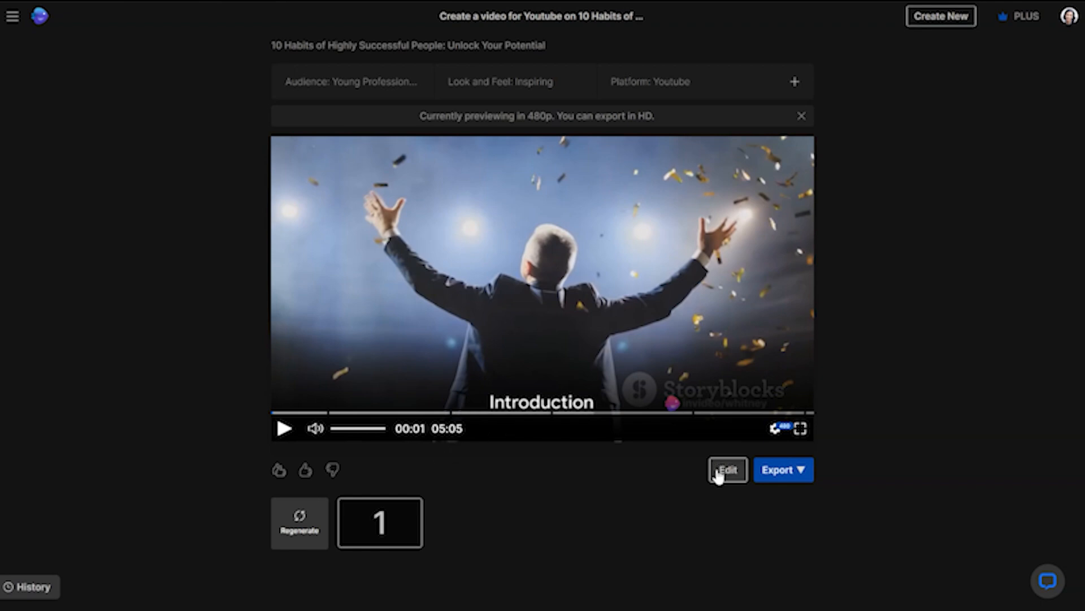
Apply the edit command "change the voiceover to an energetic american male" and preview the regenerated video up to the Habits 1-3 scene
{"action": "left_click", "coordinate": [727, 469]}
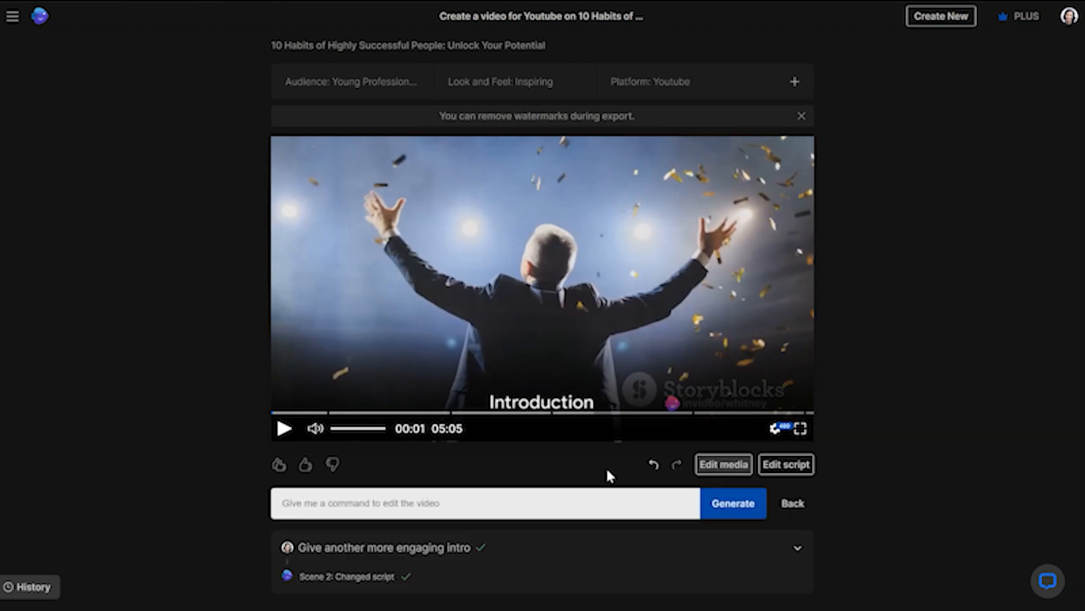
{"action": "left_click", "coordinate": [535, 502]}
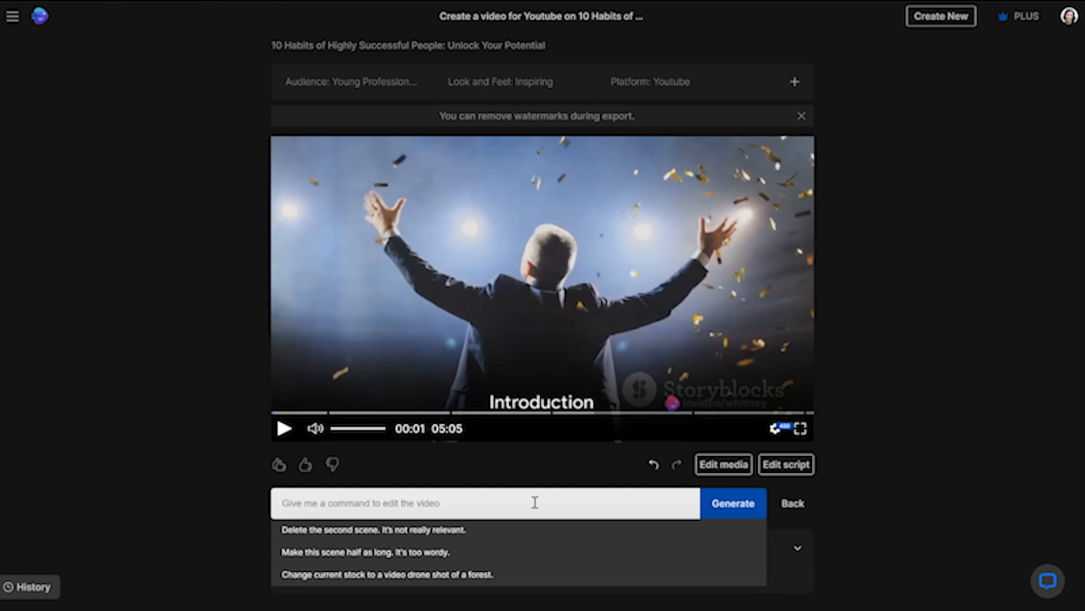
{"action": "type", "text": "change"}
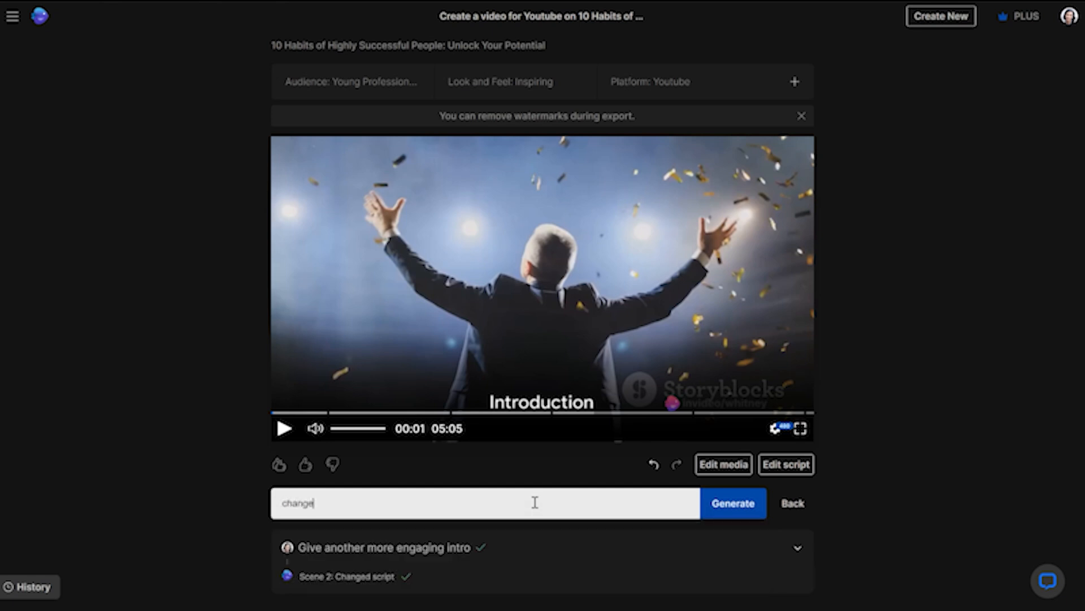
{"action": "type", "text": " the voiceover to an energeti"}
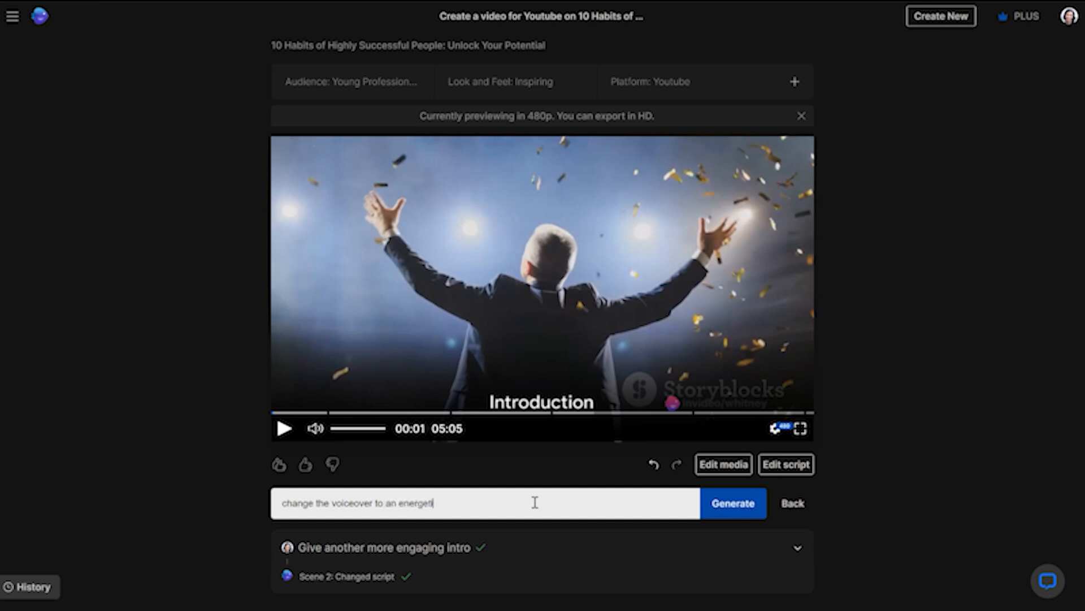
{"action": "type", "text": "an male"}
{"action": "left_click", "coordinate": [716, 508]}
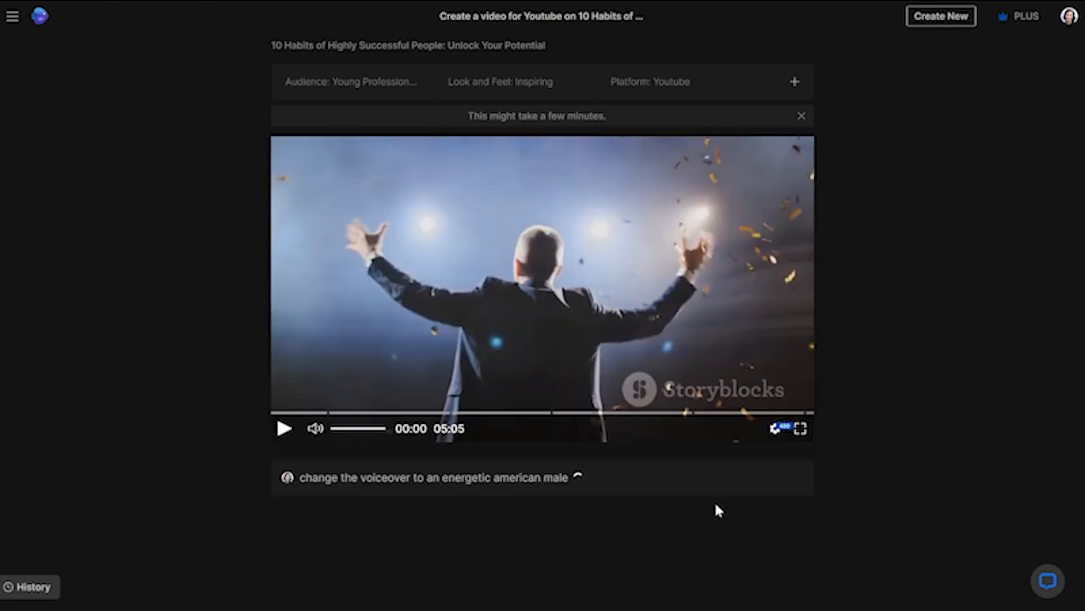
{"action": "left_click", "coordinate": [285, 430]}
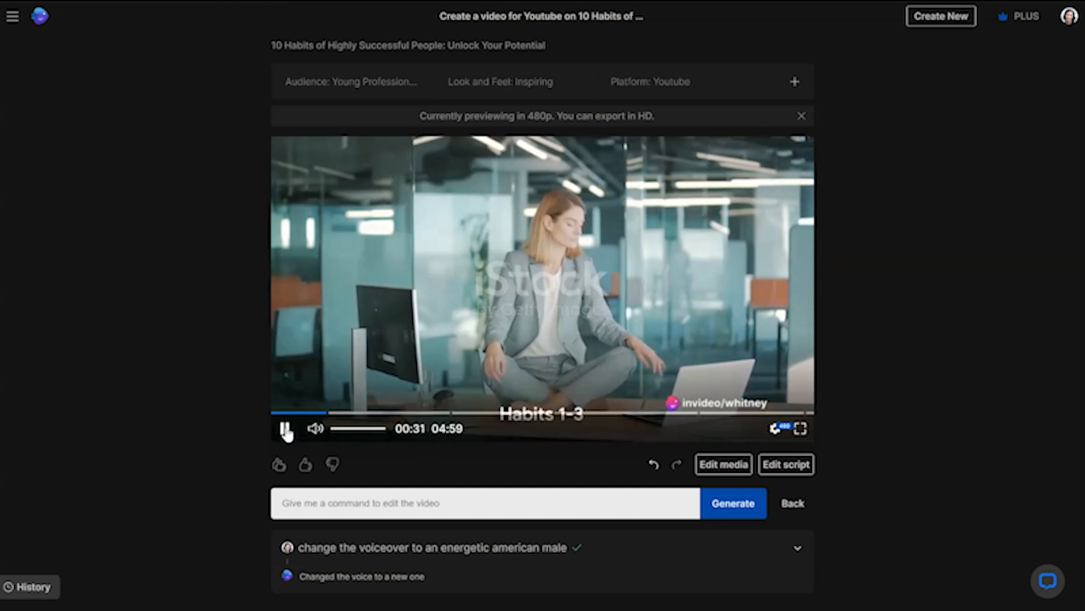
{"action": "left_click", "coordinate": [286, 430]}
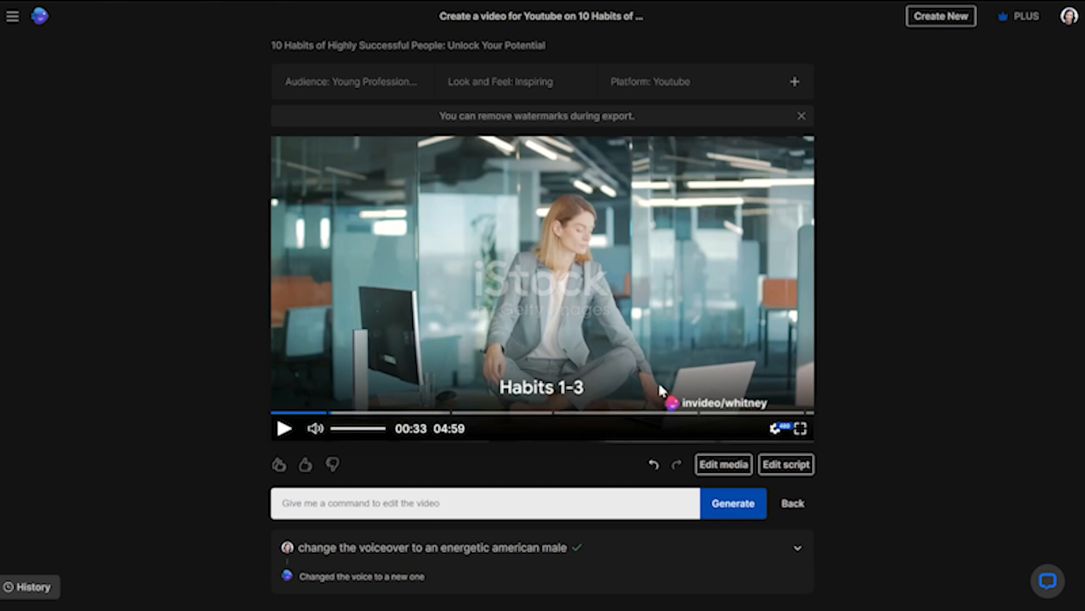
Review the video's script around the Introduction and Habits 1-3 chapters, and close it discarding any changes
{"action": "left_click", "coordinate": [786, 464]}
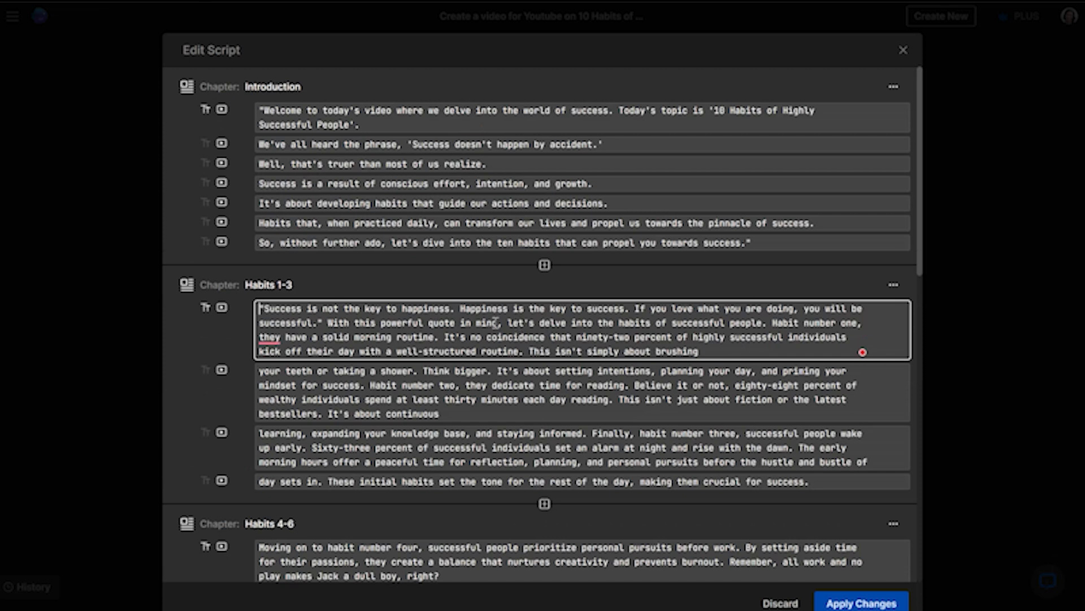
{"action": "scroll", "coordinate": [339, 255], "scroll_direction": "down", "scroll_amount": 1}
{"action": "left_click", "coordinate": [294, 223]}
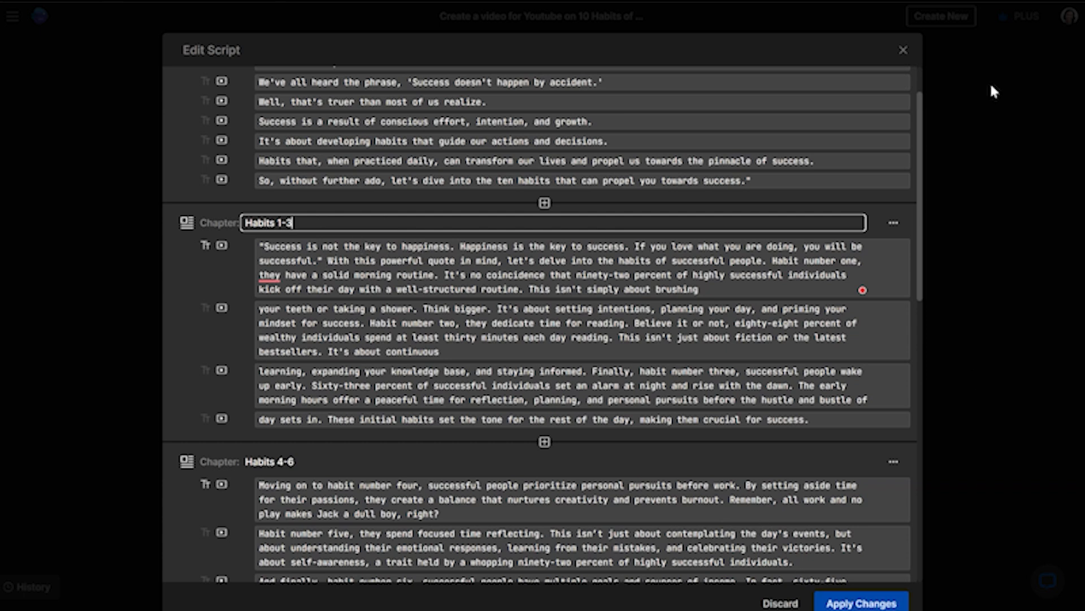
{"action": "left_click", "coordinate": [905, 52]}
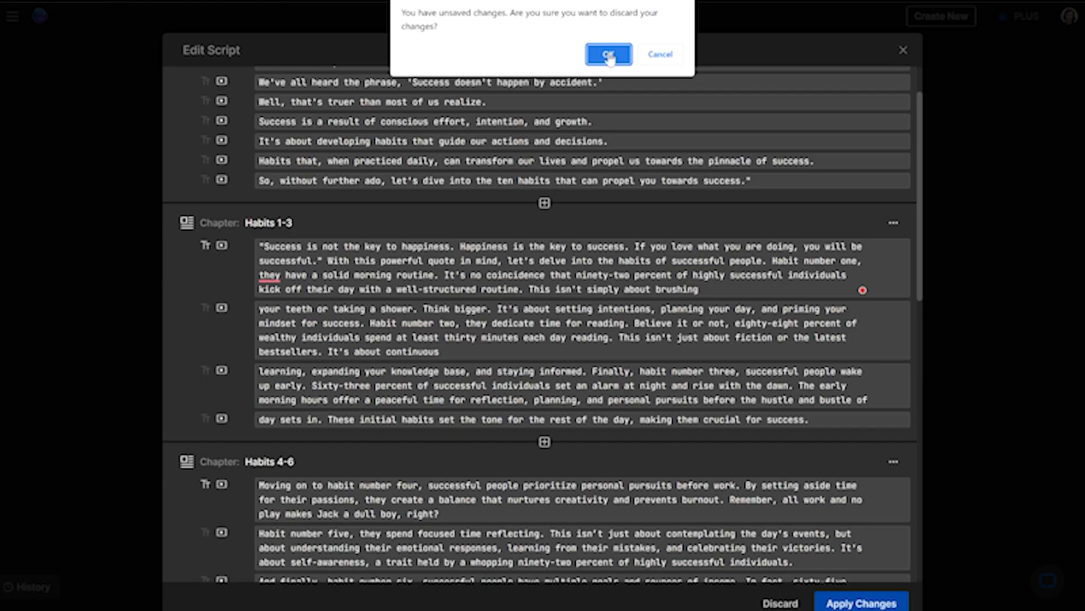
{"action": "left_click", "coordinate": [609, 55]}
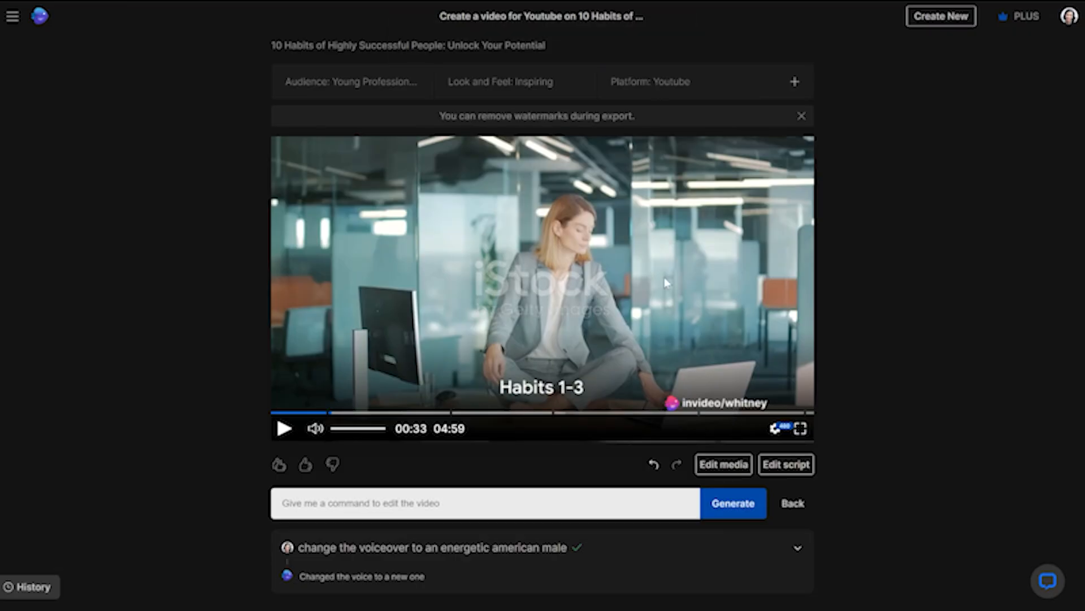
Replace the 12-second clip of the woman in Scene 1 with the jogging woman clip from a "work out" stock search and apply the change
{"action": "left_click", "coordinate": [720, 468]}
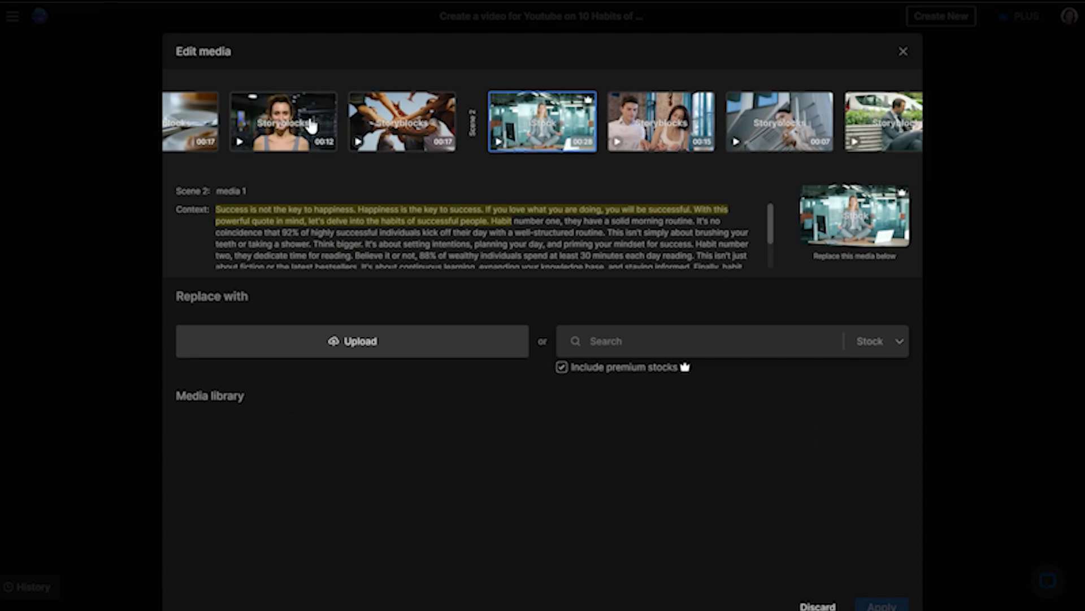
{"action": "left_click", "coordinate": [311, 125]}
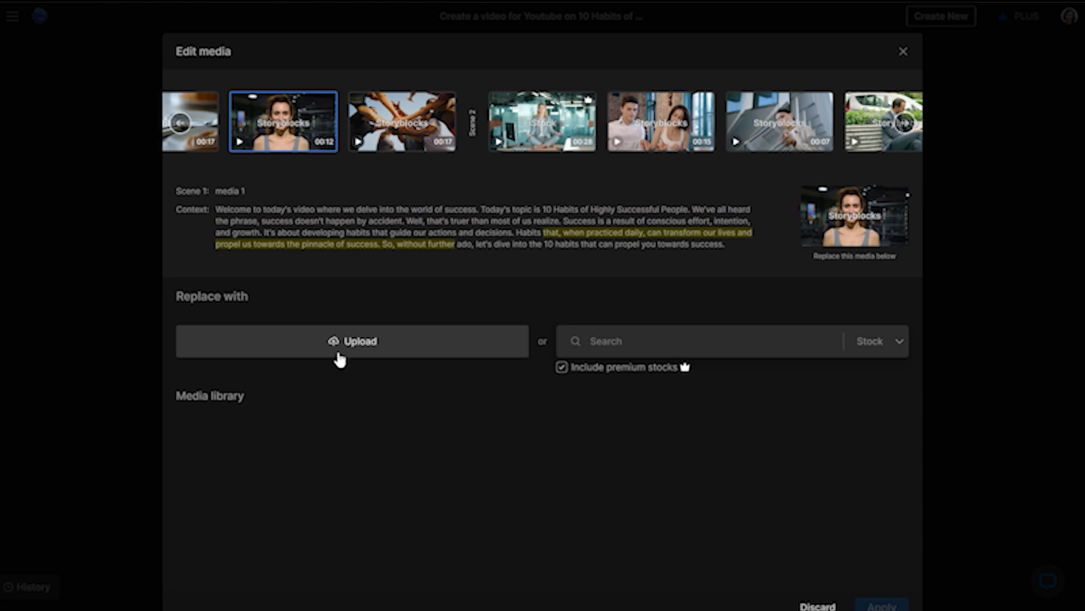
{"action": "left_click", "coordinate": [761, 339]}
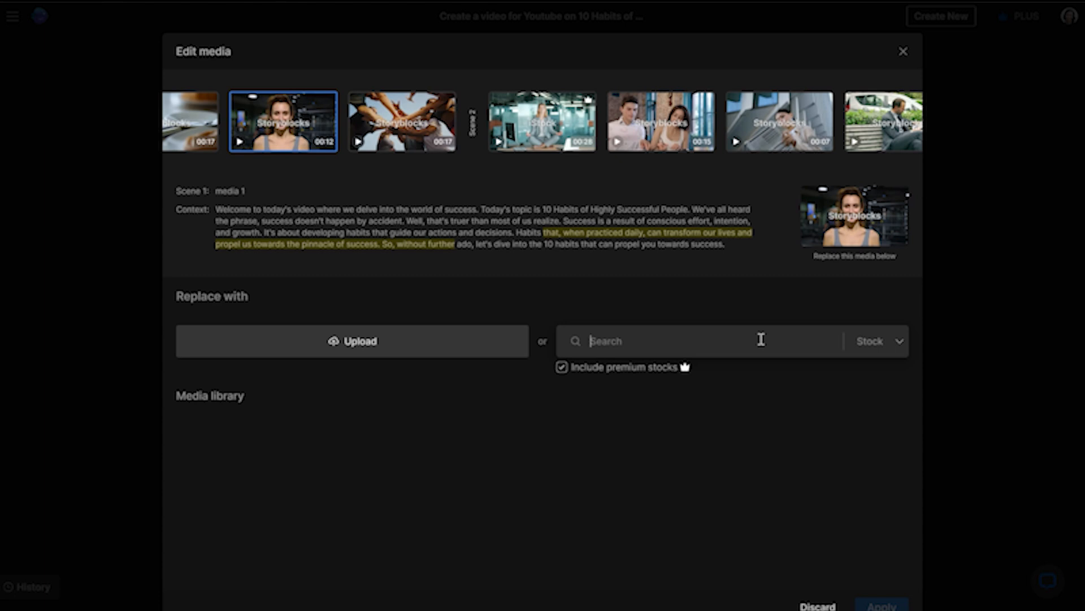
{"action": "type", "text": "work out"}
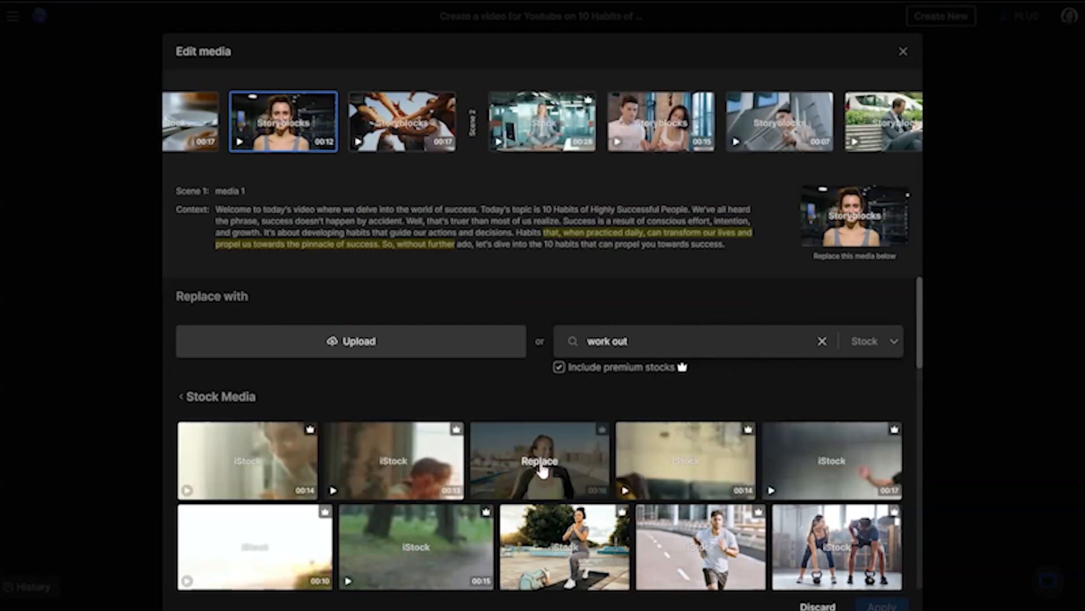
{"action": "left_click", "coordinate": [540, 469]}
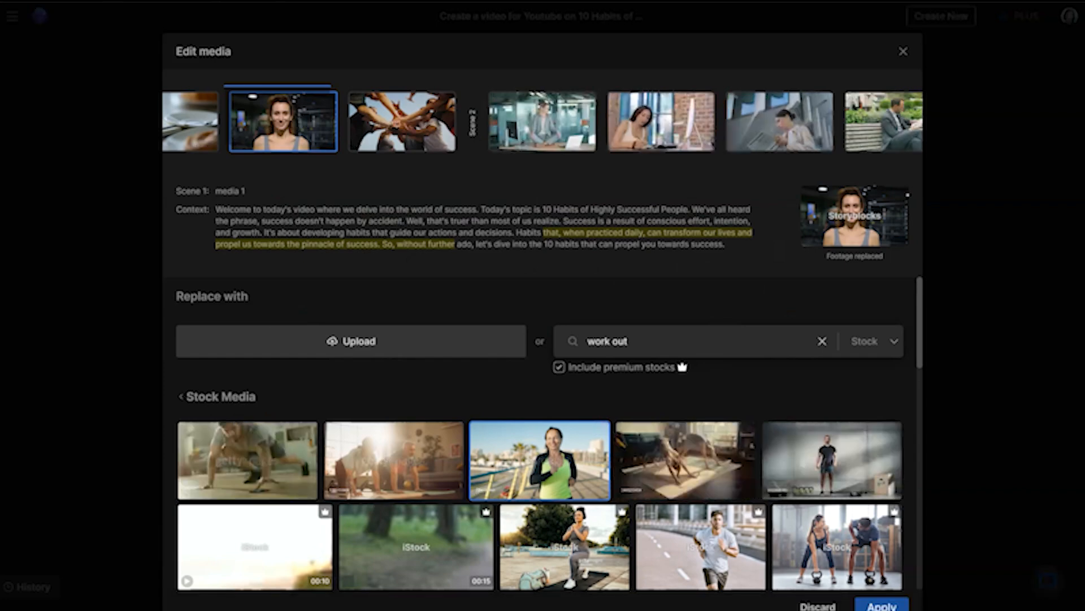
{"action": "left_click", "coordinate": [882, 605]}
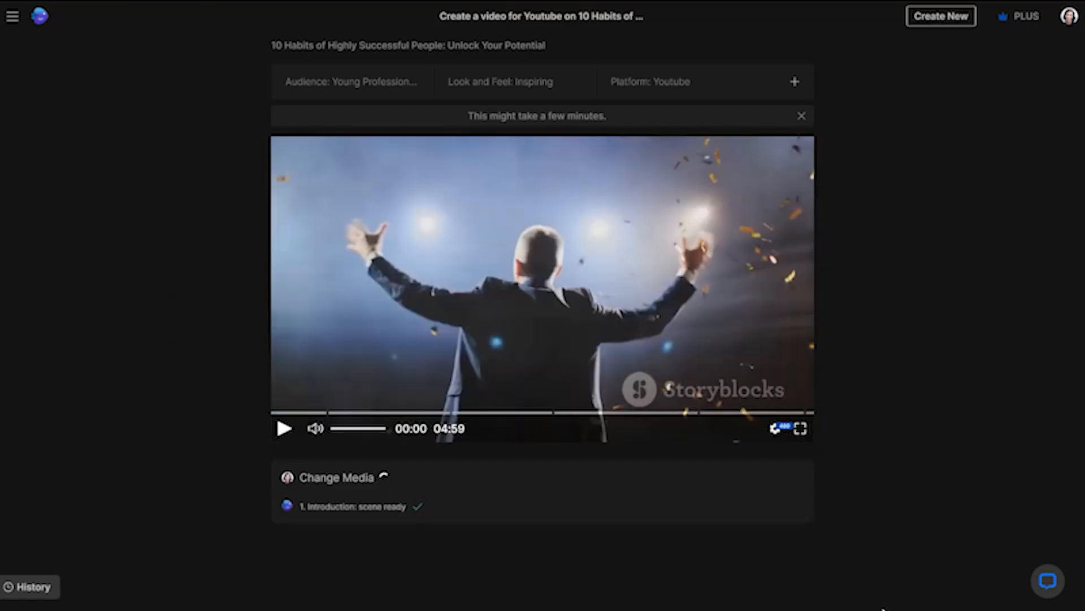